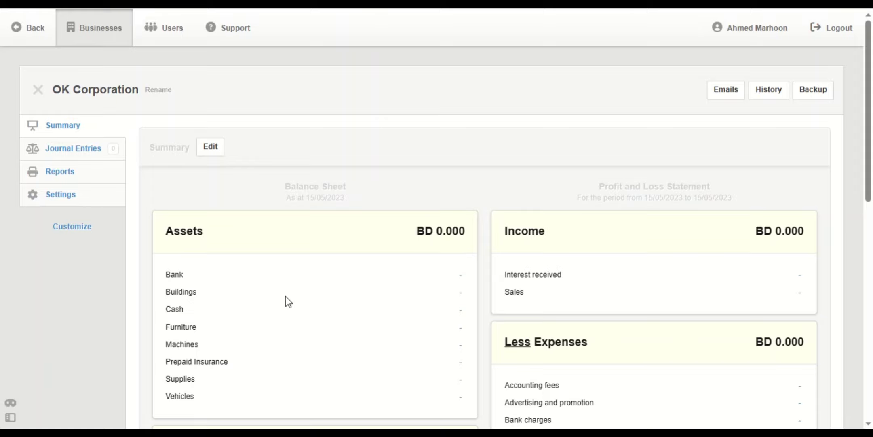
scroll(292, 298, down, 2)
scroll(292, 297, down, 2)
scroll(291, 298, down, 1)
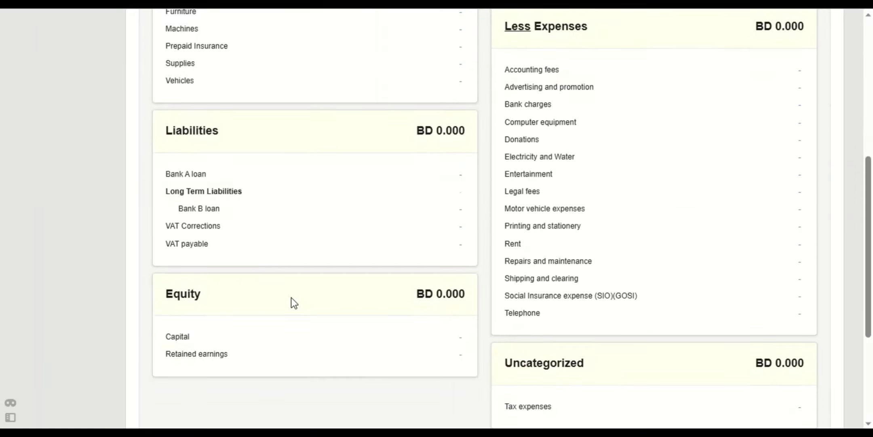
scroll(292, 302, down, 1)
scroll(292, 302, down, 1)
scroll(291, 302, up, 4)
scroll(292, 302, up, 3)
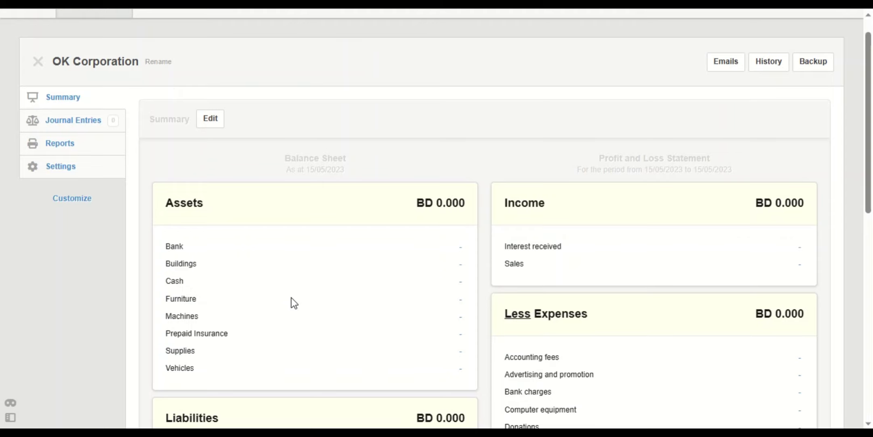
Open the Summary edit form for OK Corporation to change its display options
click(215, 119)
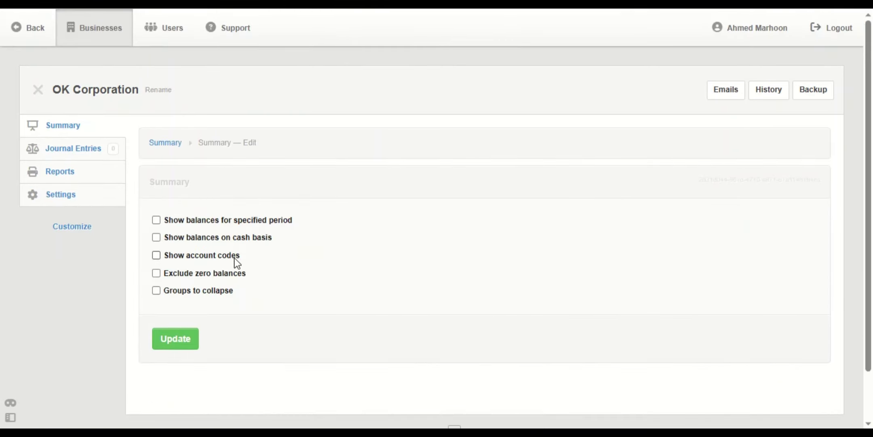
Enable 'Show account codes' on the OK Corporation Summary and save the change
click(181, 342)
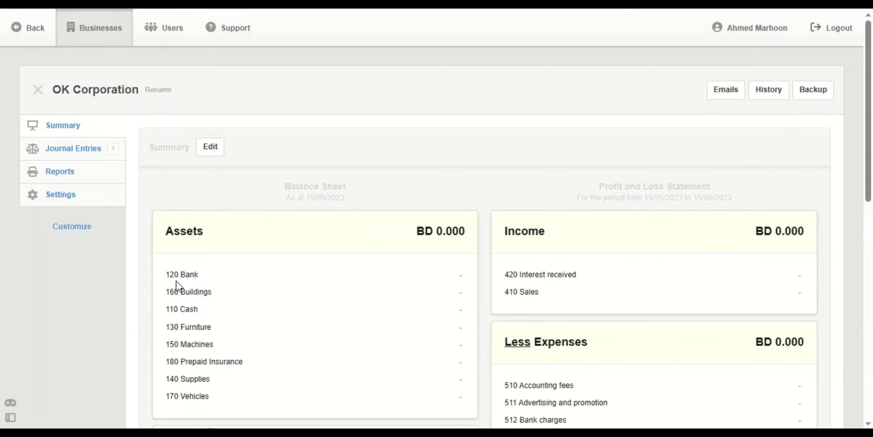
scroll(281, 302, down, 3)
scroll(280, 302, down, 2)
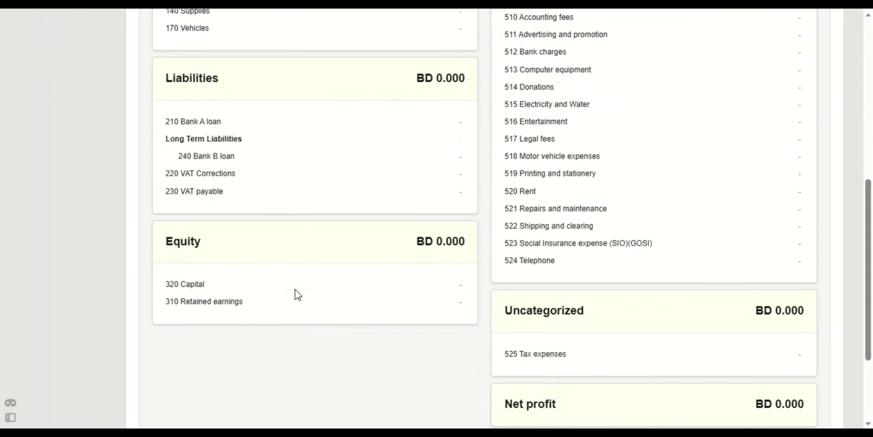
scroll(469, 283, up, 5)
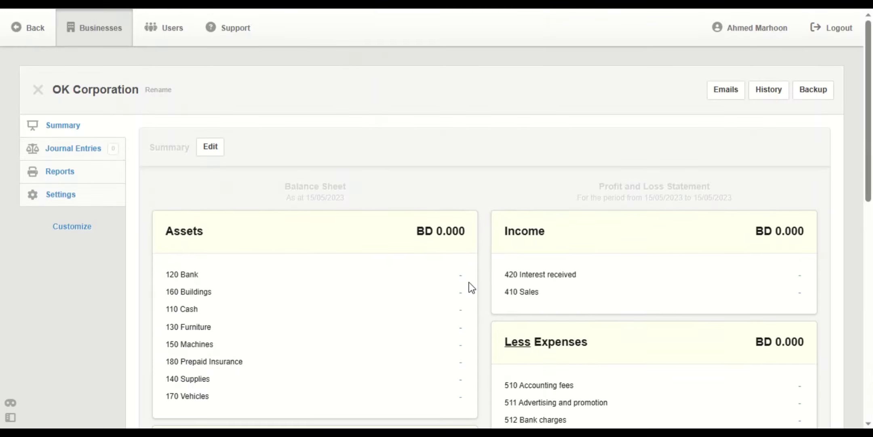